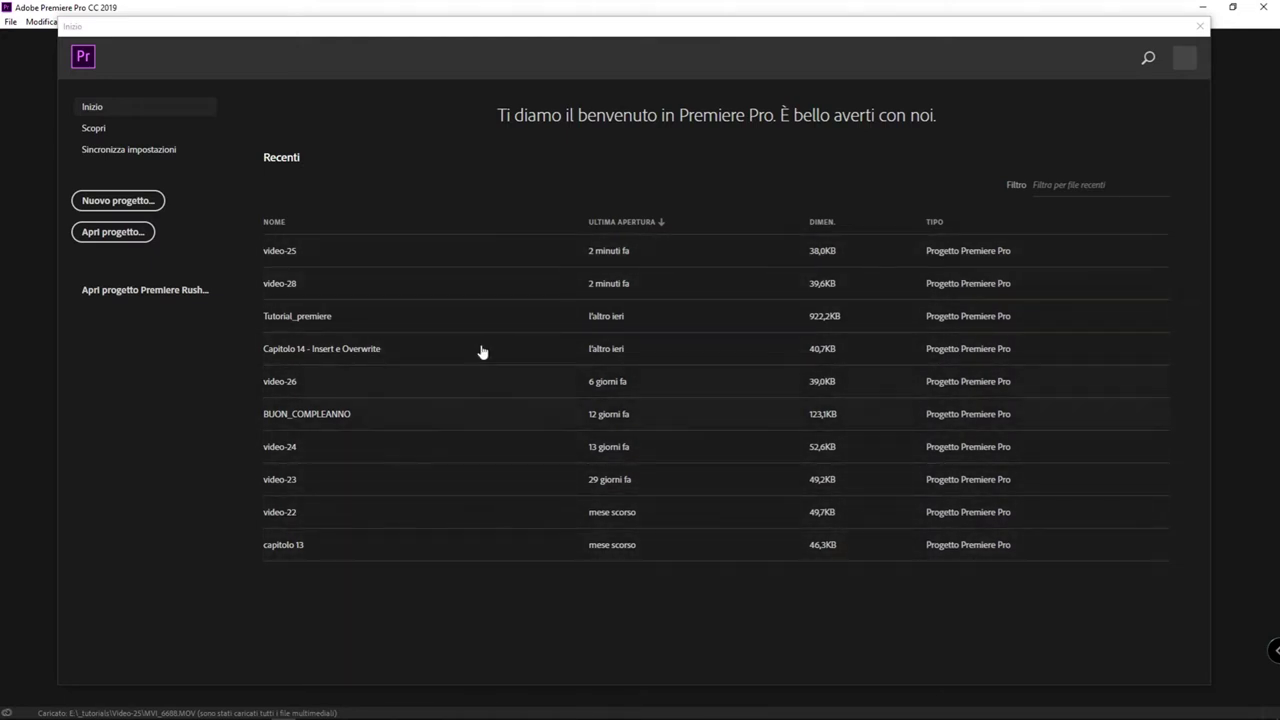
Open video-24 from the recent projects list, then close it with Chiudi progetto.
left_click(502, 456)
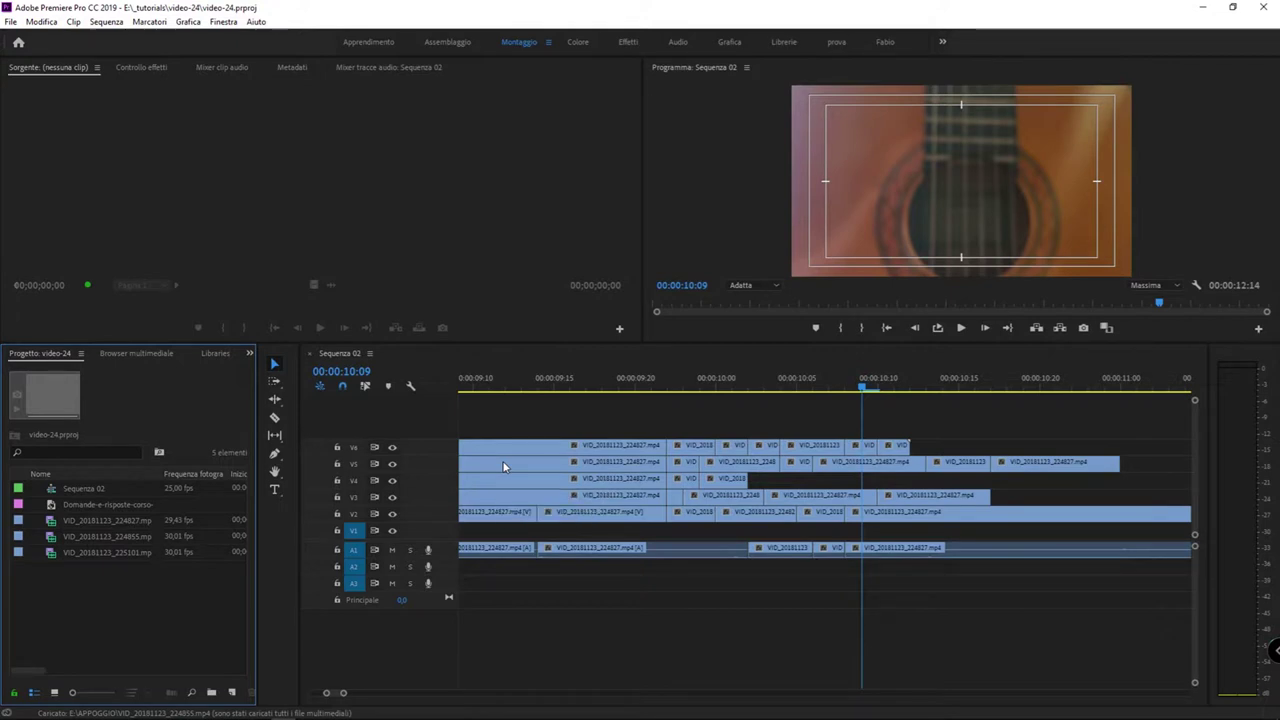
left_click(10, 21)
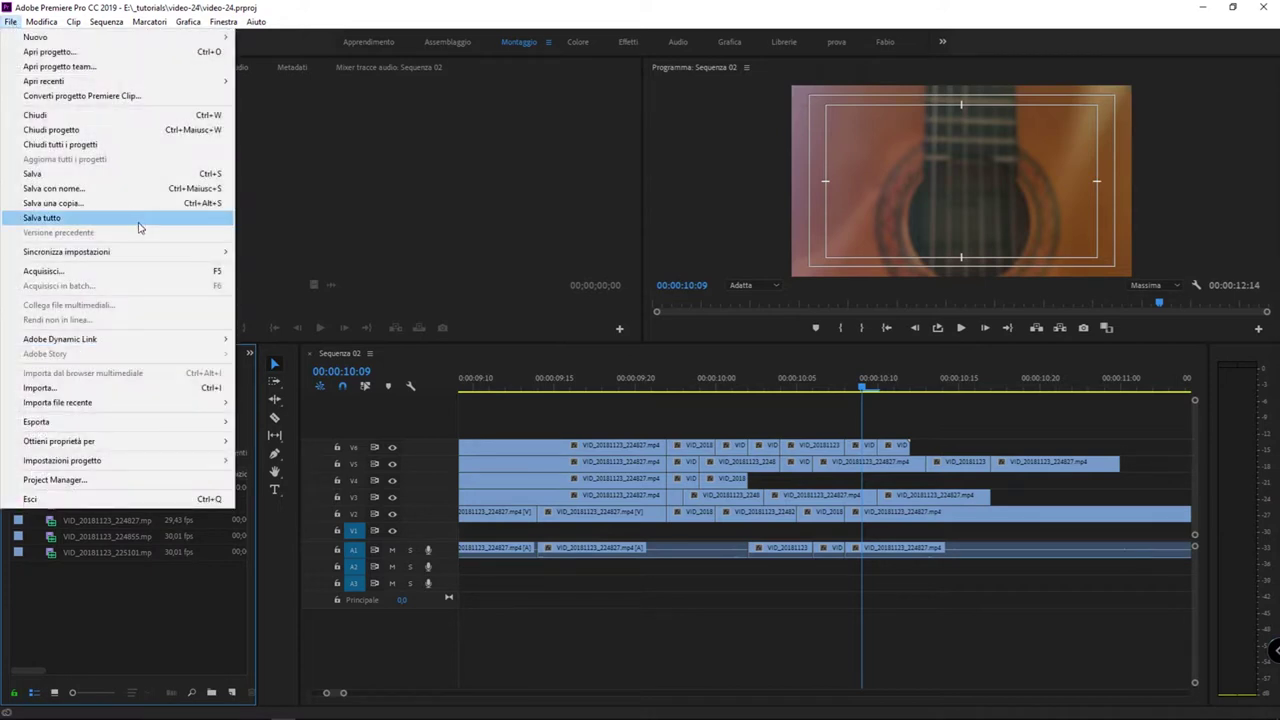
left_click(194, 129)
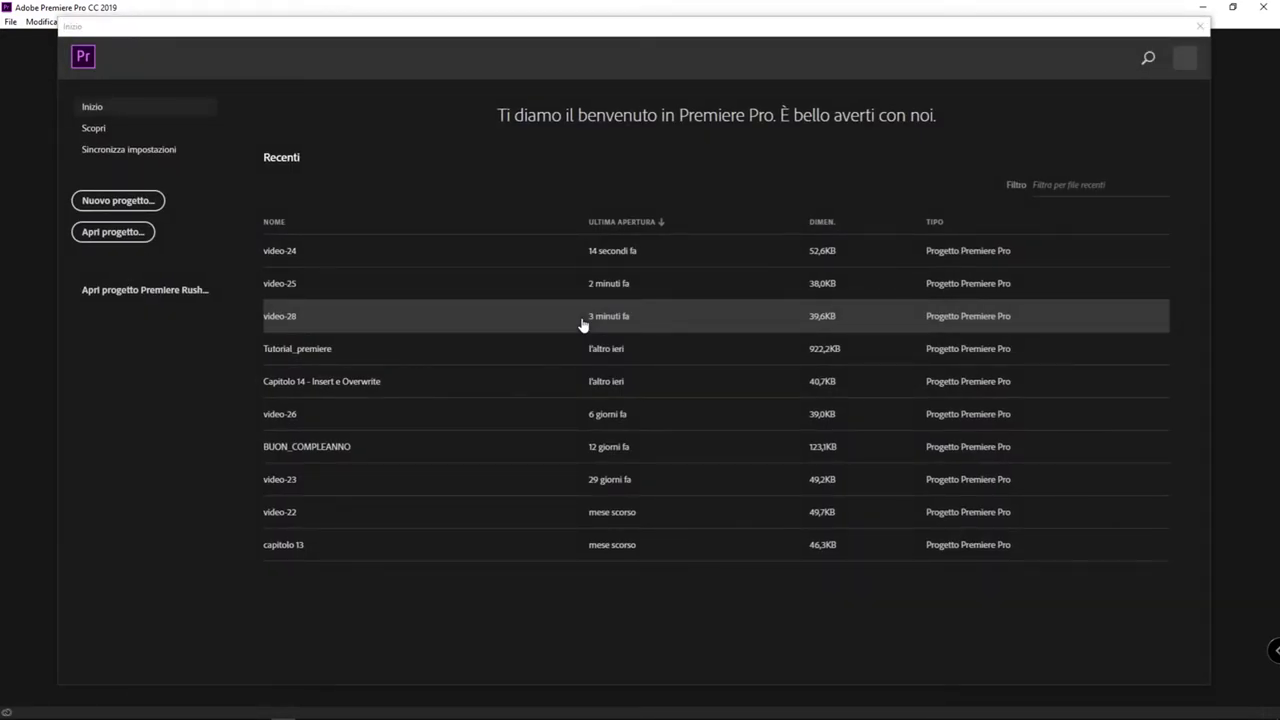
Open video-28.prproj from its video-28 folder on the Editing drive.
left_click(118, 236)
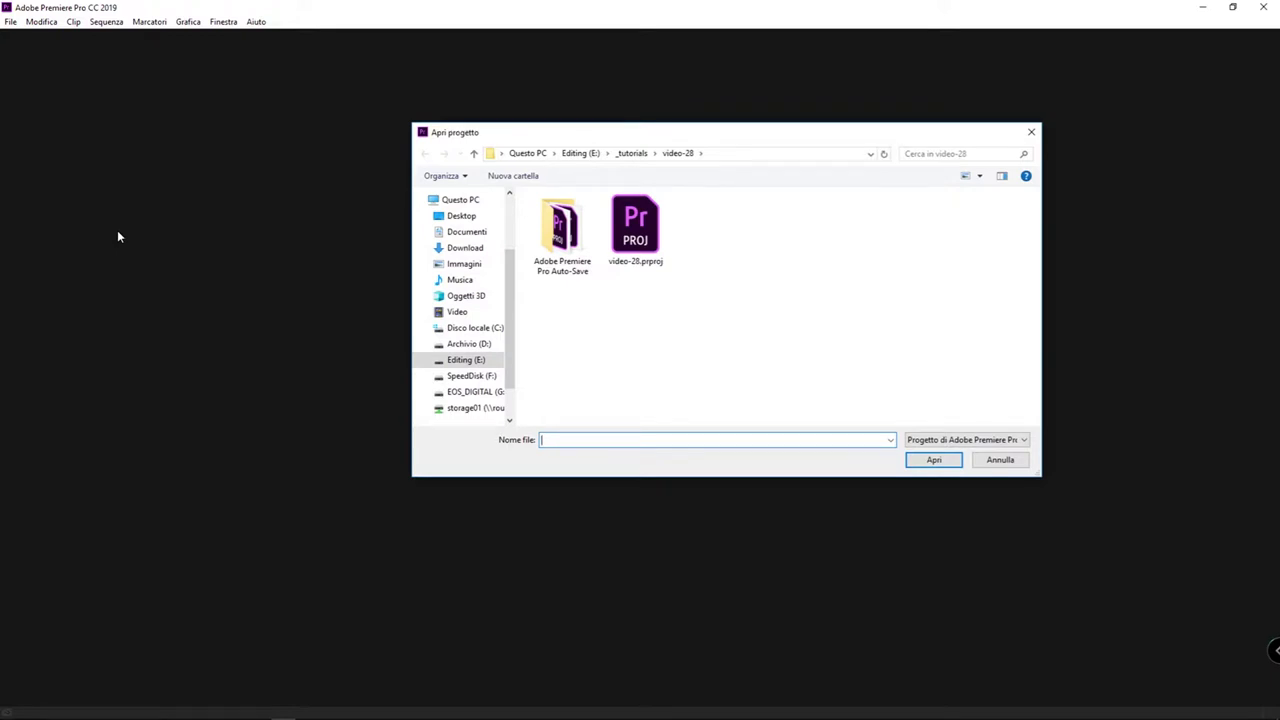
left_click(636, 228)
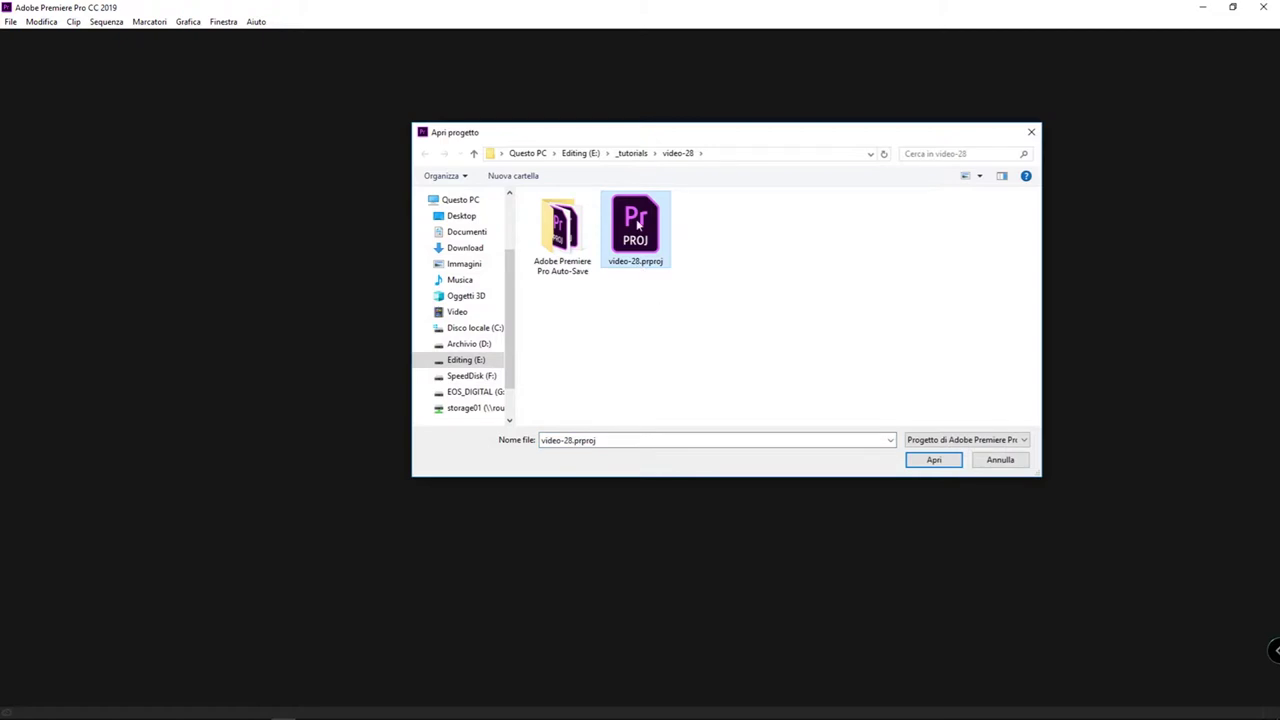
left_click(947, 462)
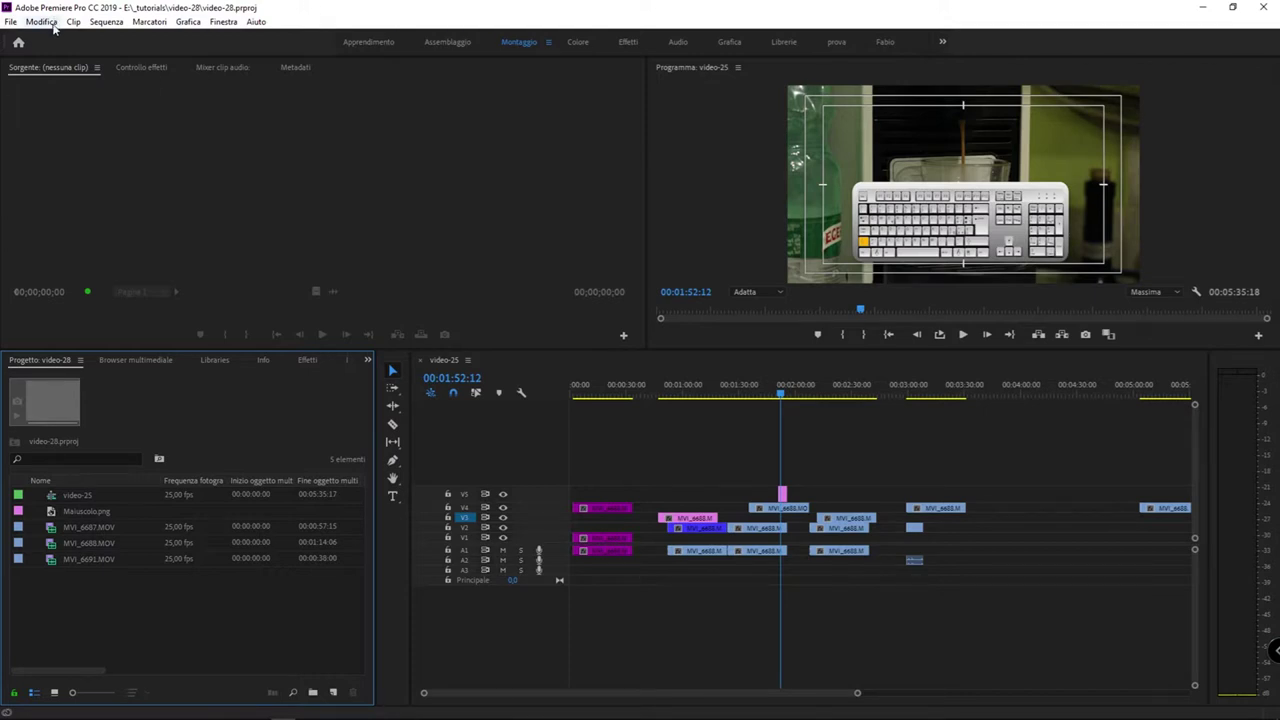
Open video-26.prproj from Editing (E:) > _tutorials > video-26 alongside video-28.
left_click(12, 22)
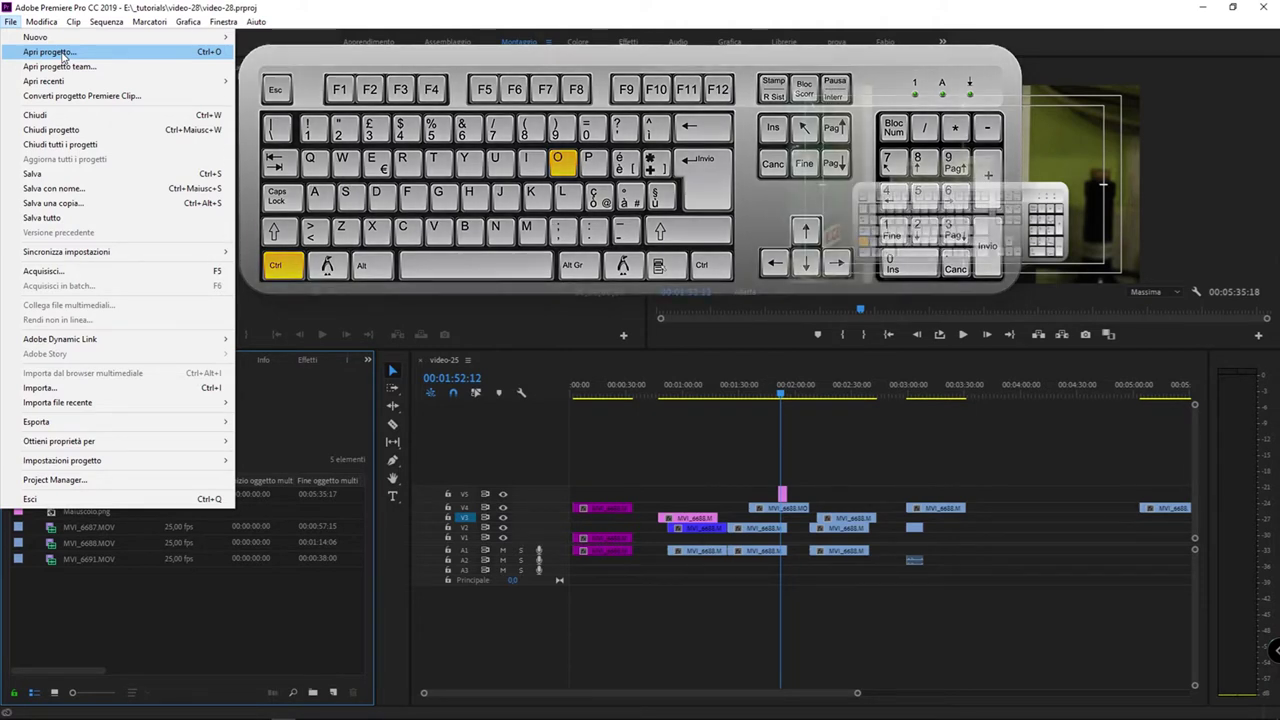
left_click(62, 54)
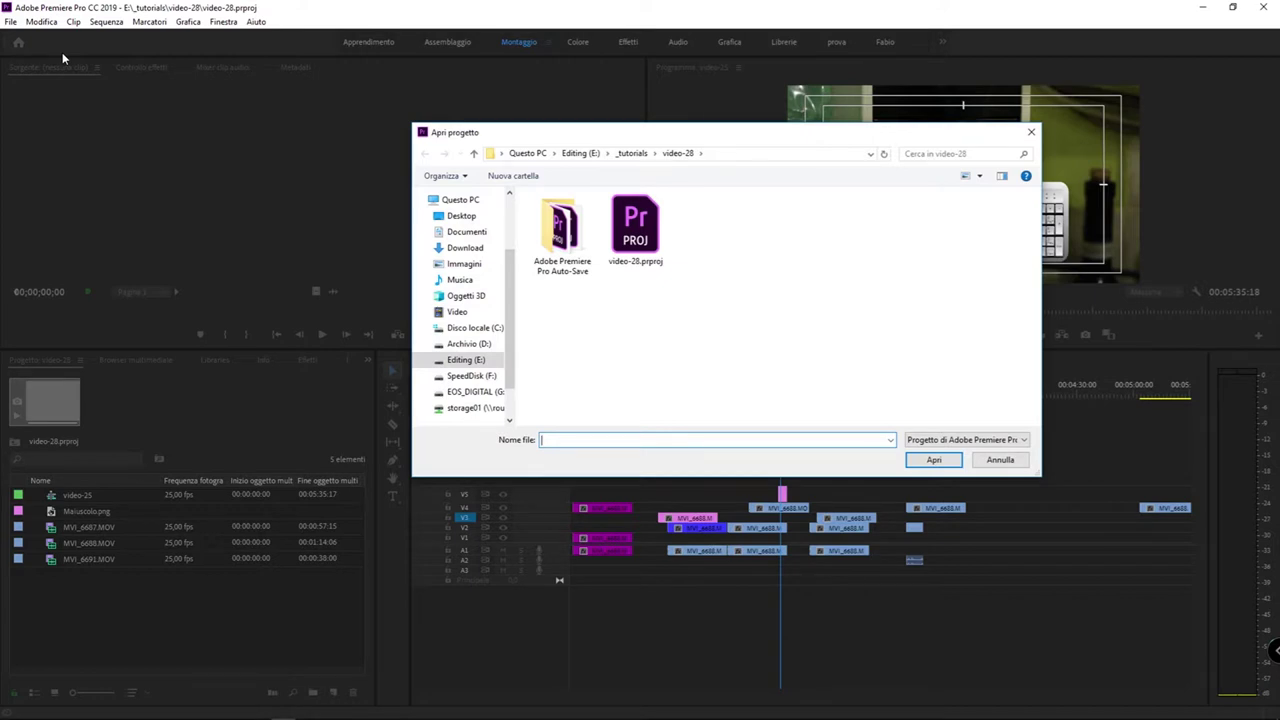
left_click(464, 362)
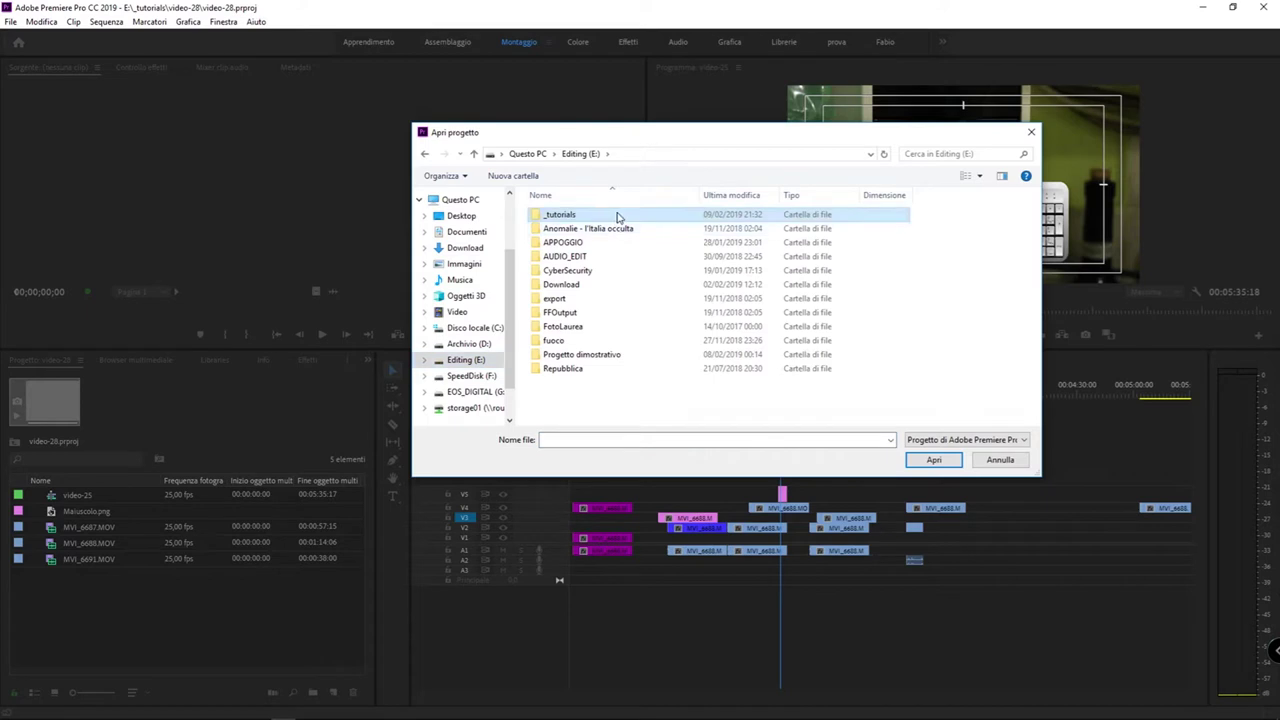
double_click(660, 215)
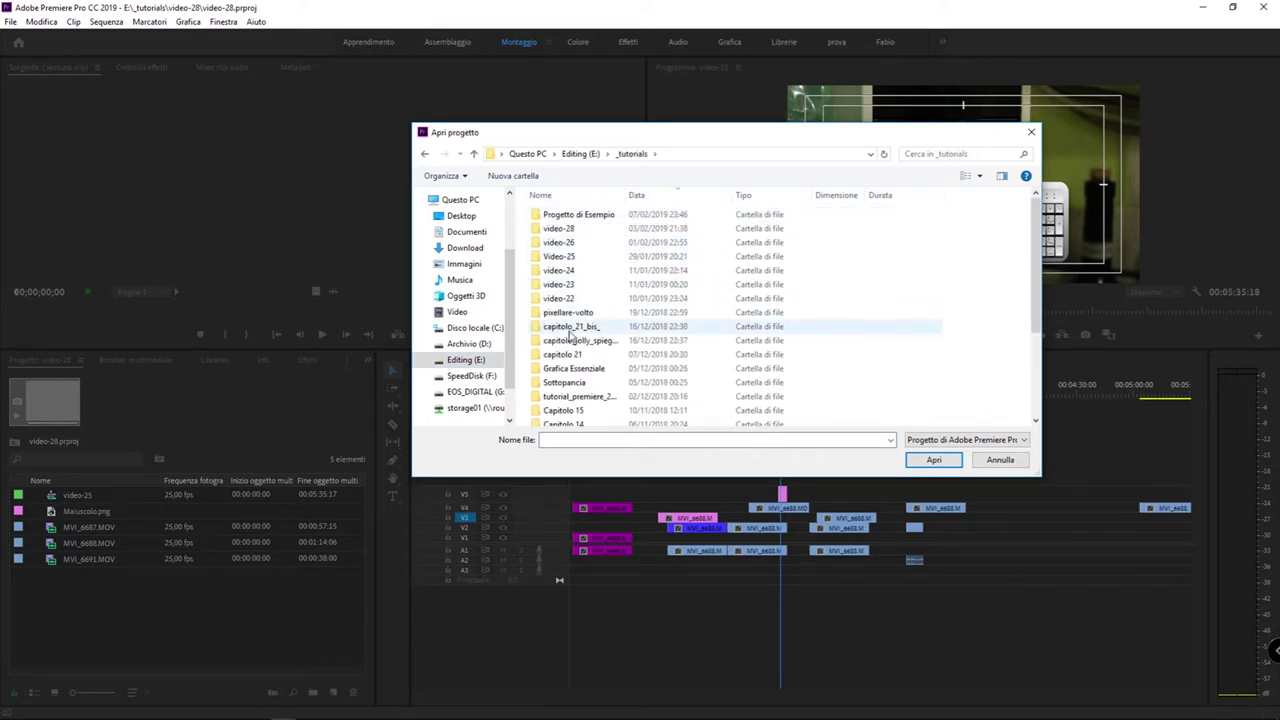
double_click(562, 243)
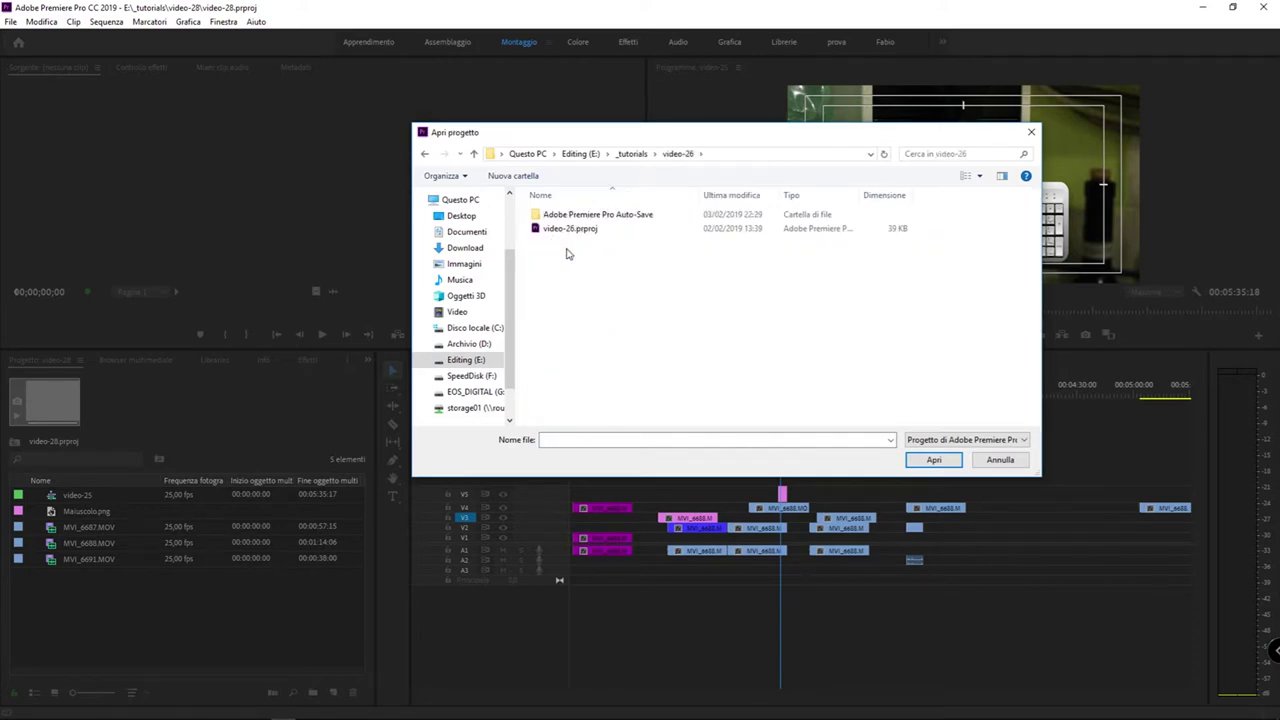
left_click(600, 230)
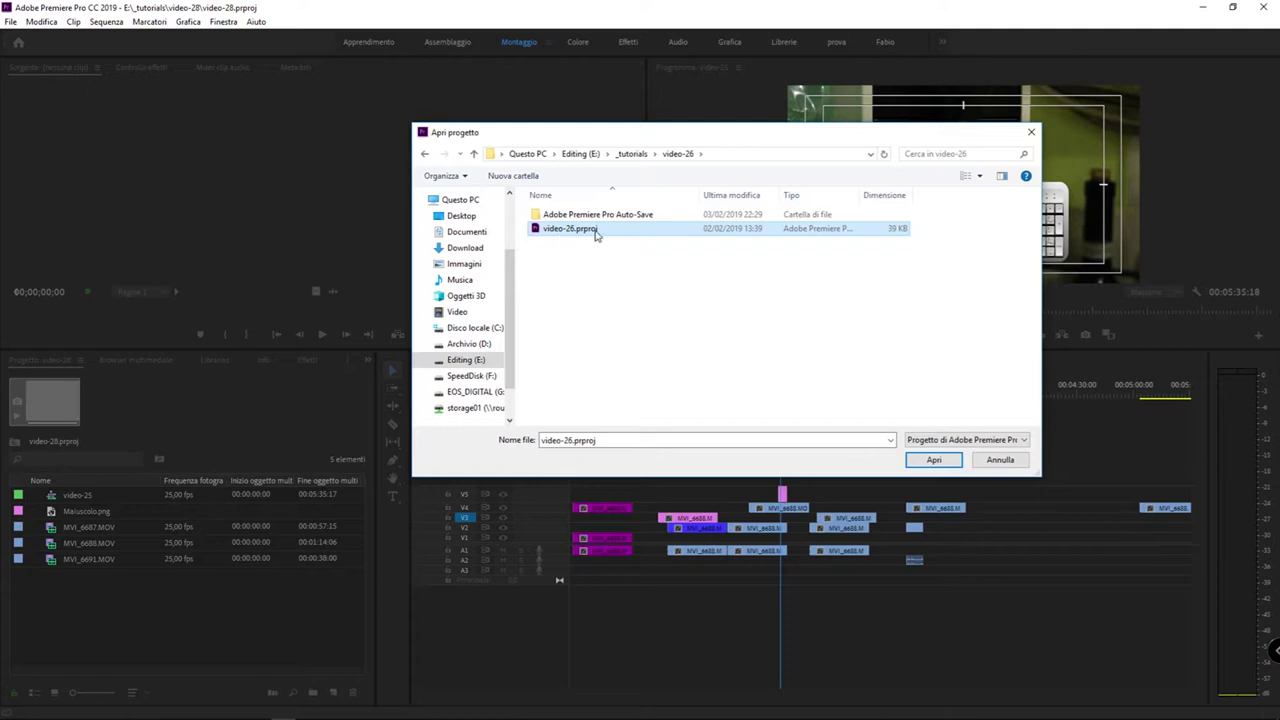
left_click(928, 460)
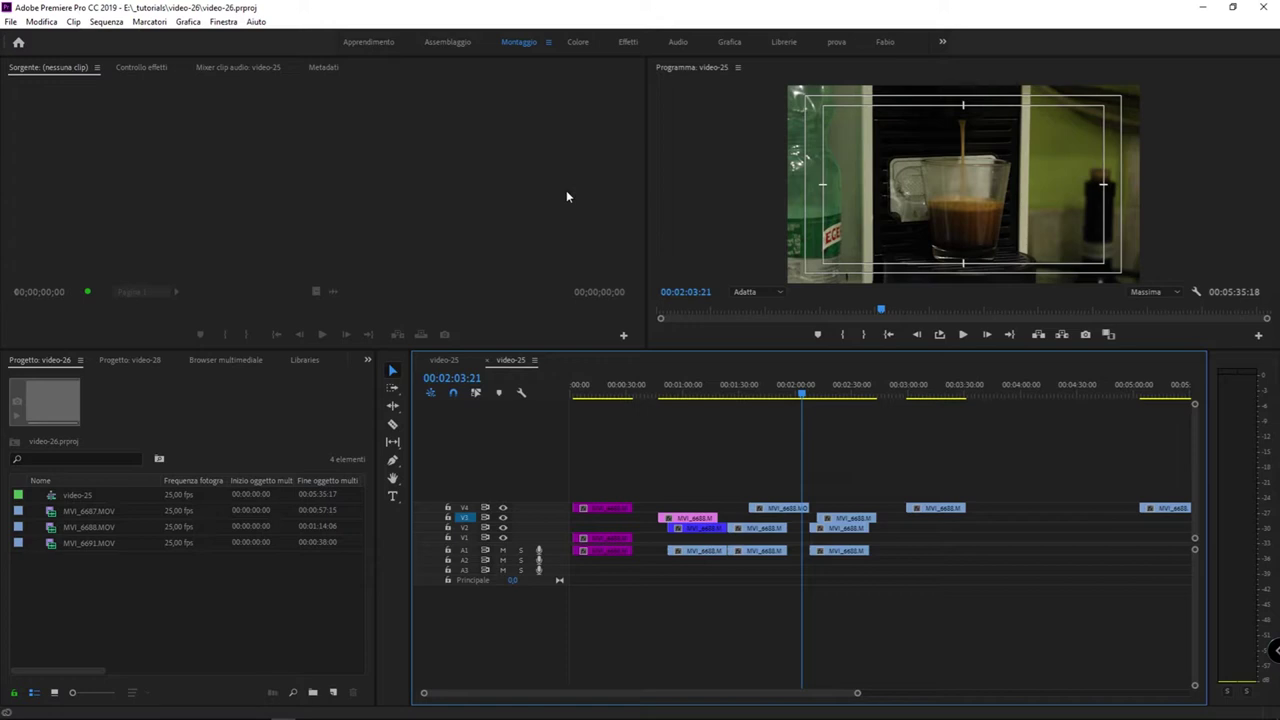
Toggle between the video-26 and video-28 project tabs, ending on video-28.
left_click(117, 360)
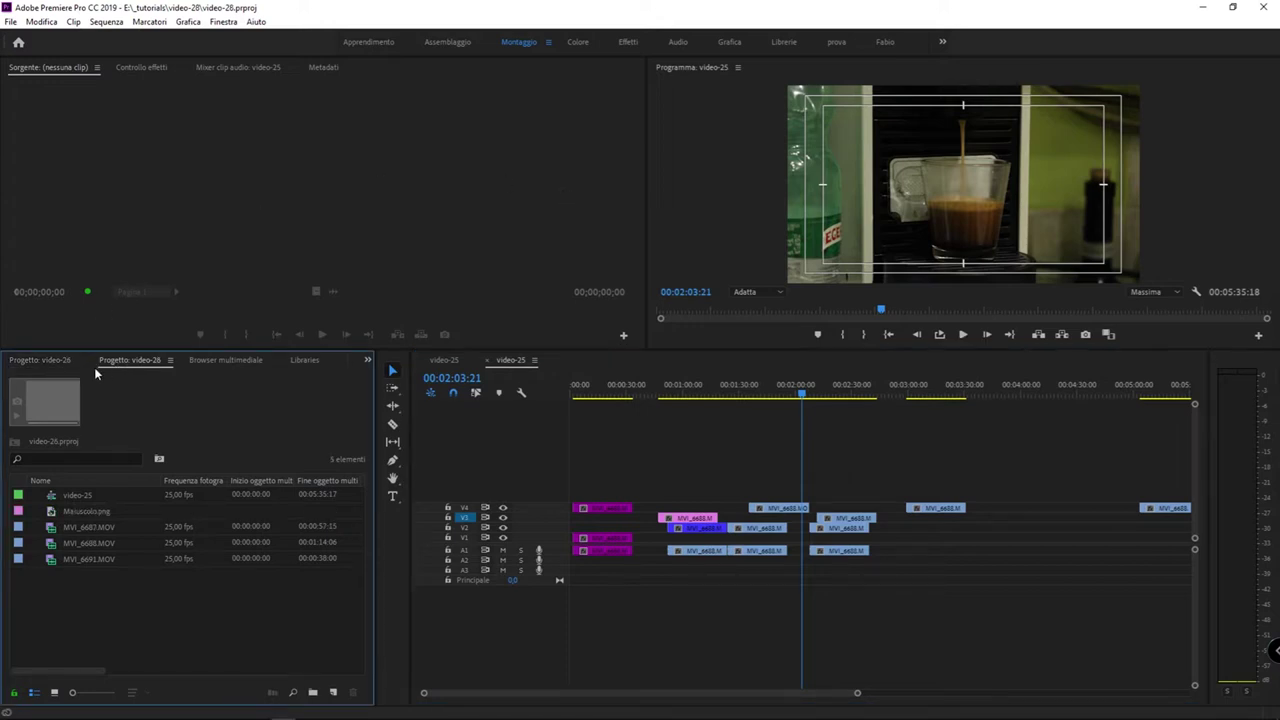
left_click(44, 362)
left_click(112, 362)
left_click(44, 362)
left_click(111, 366)
left_click(11, 22)
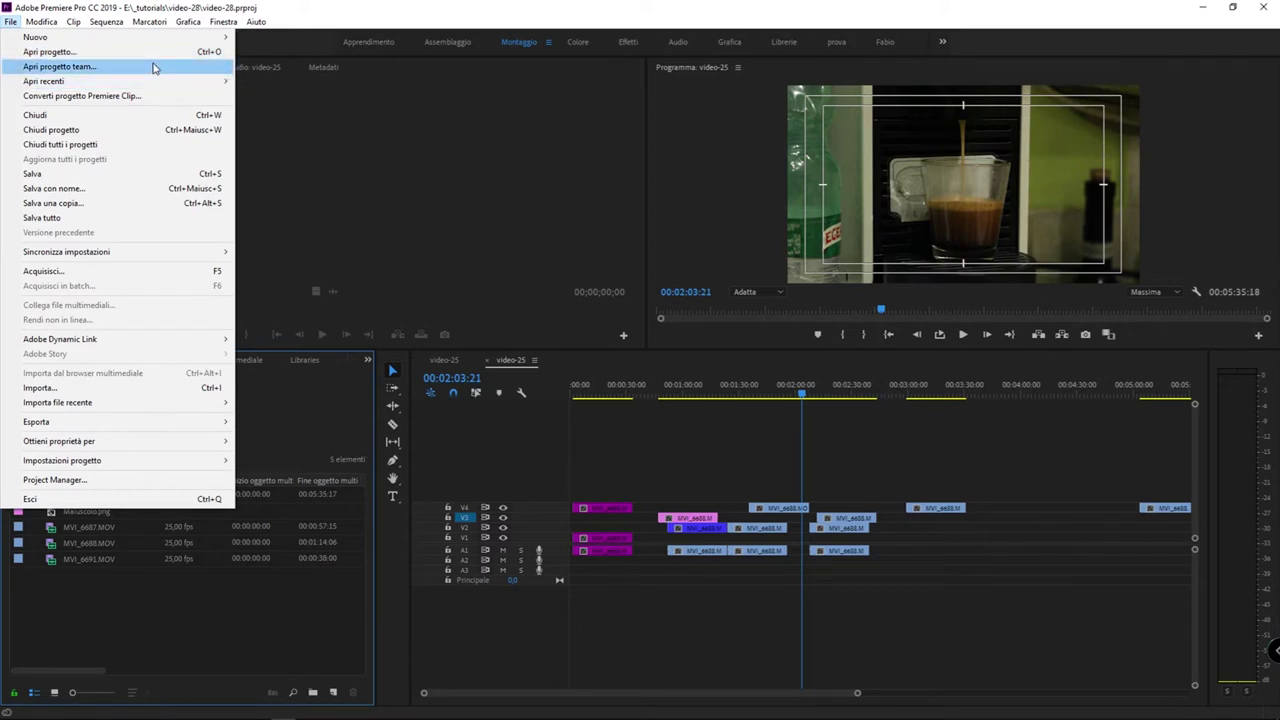
left_click(154, 67)
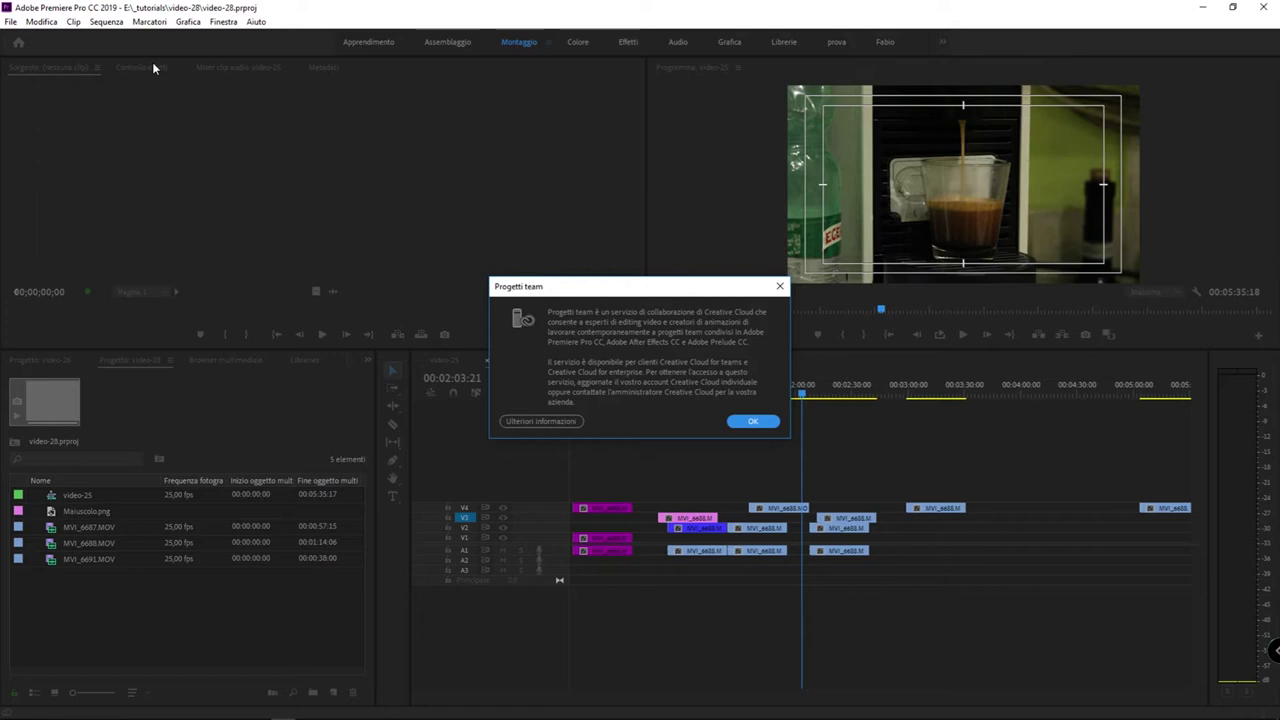
key("Return")
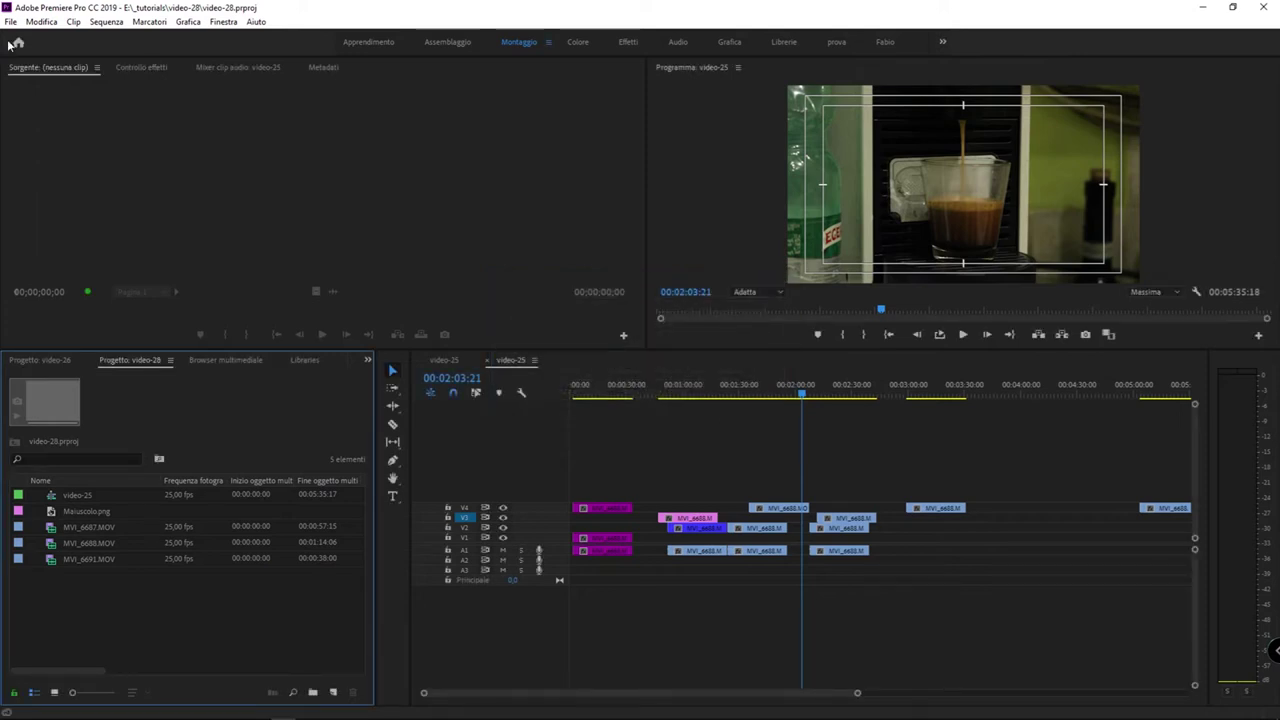
Check the Apri recenti list under File, dismiss it, and bring the File menu back up.
left_click(8, 21)
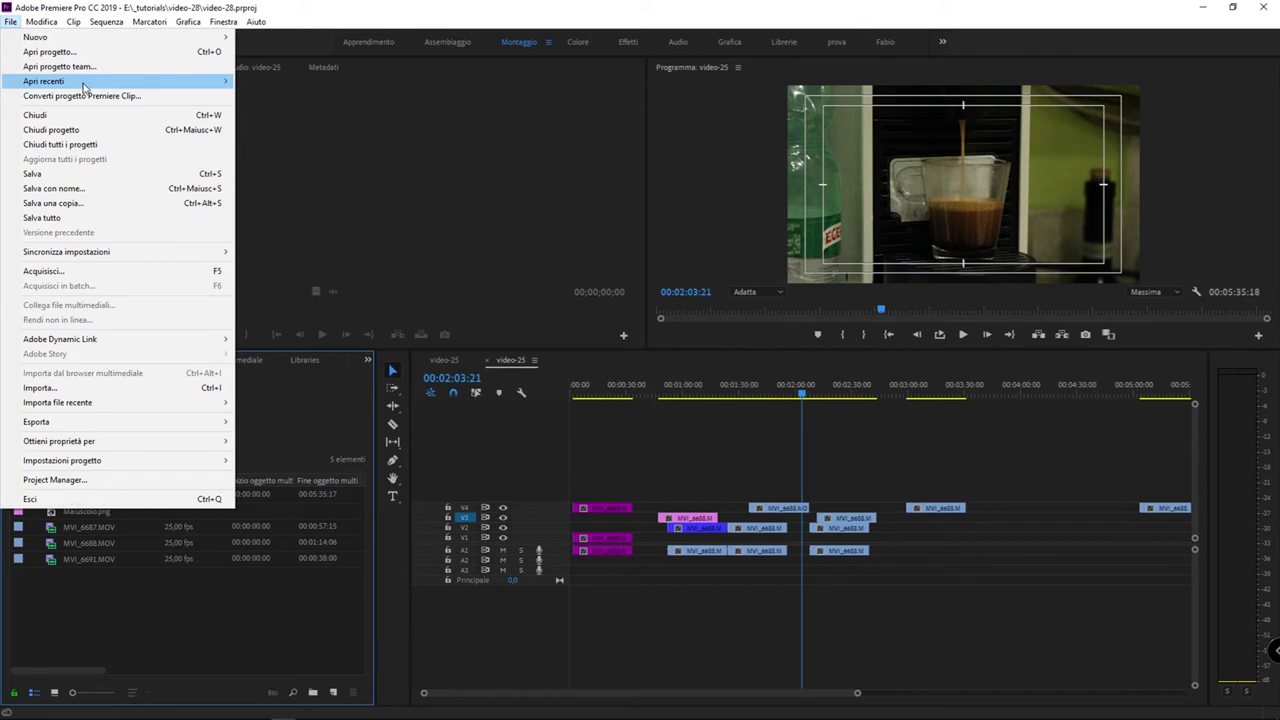
mouse_move(148, 82)
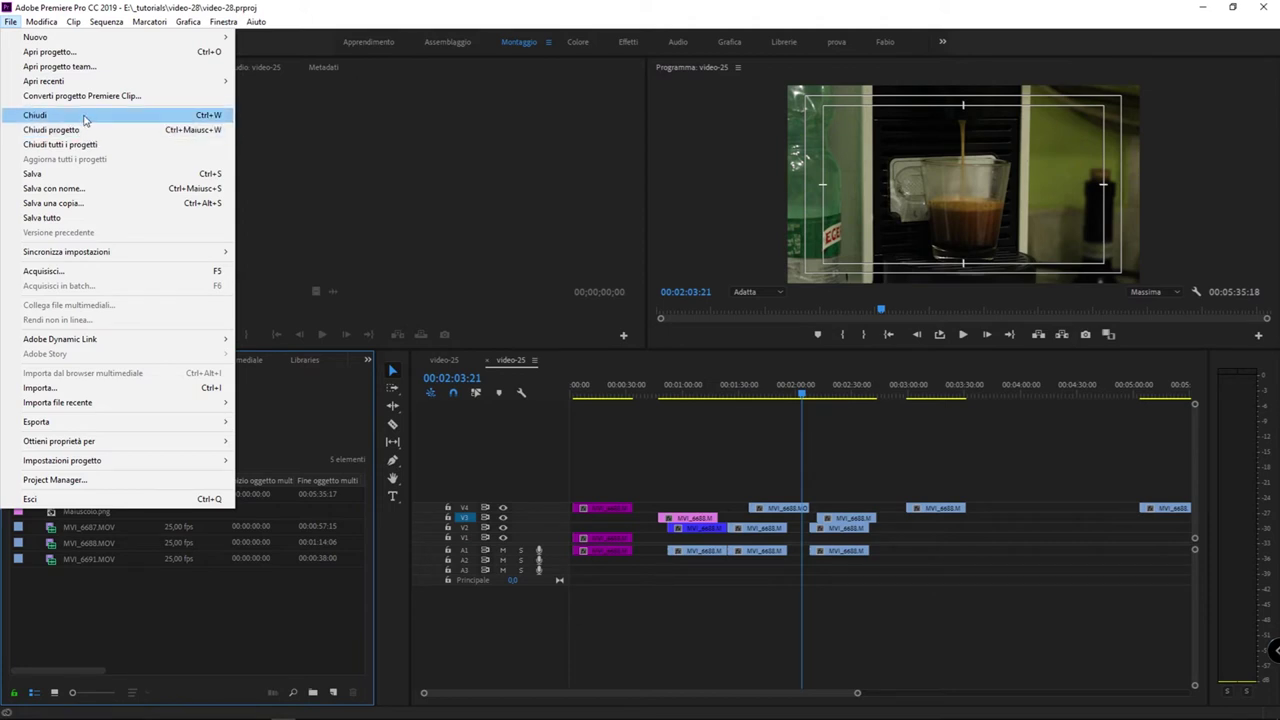
left_click(142, 428)
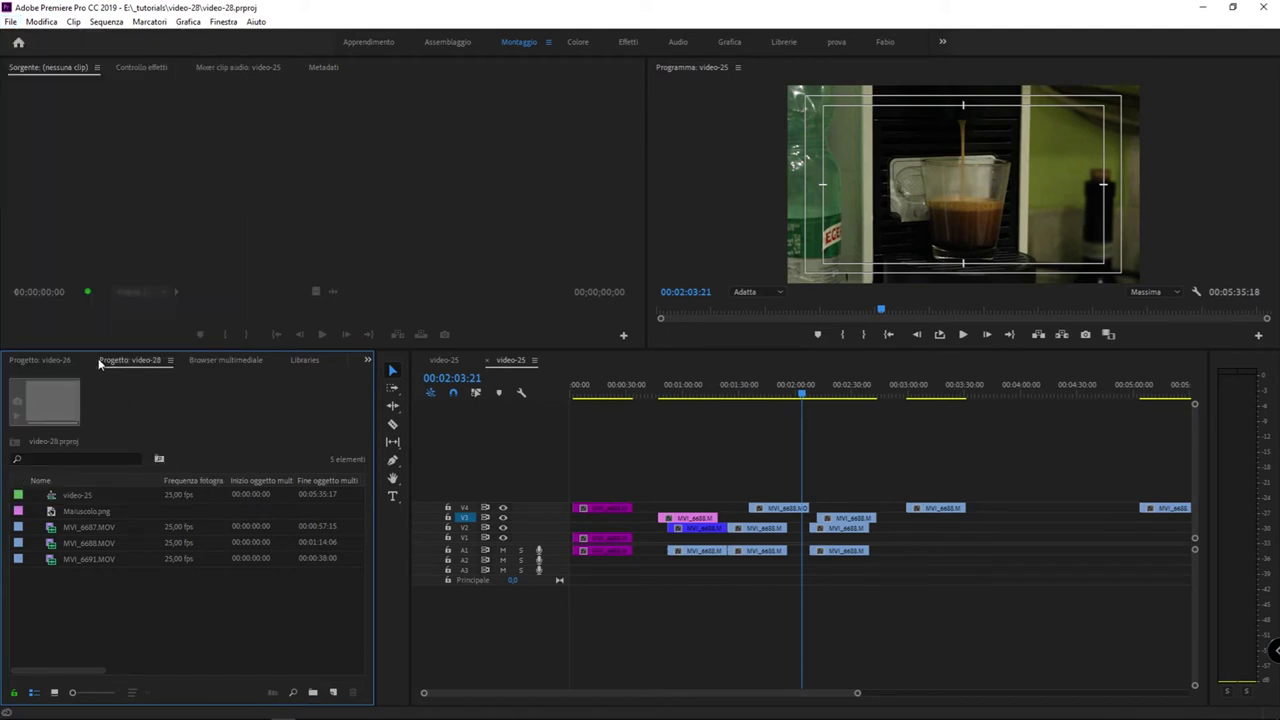
left_click(11, 21)
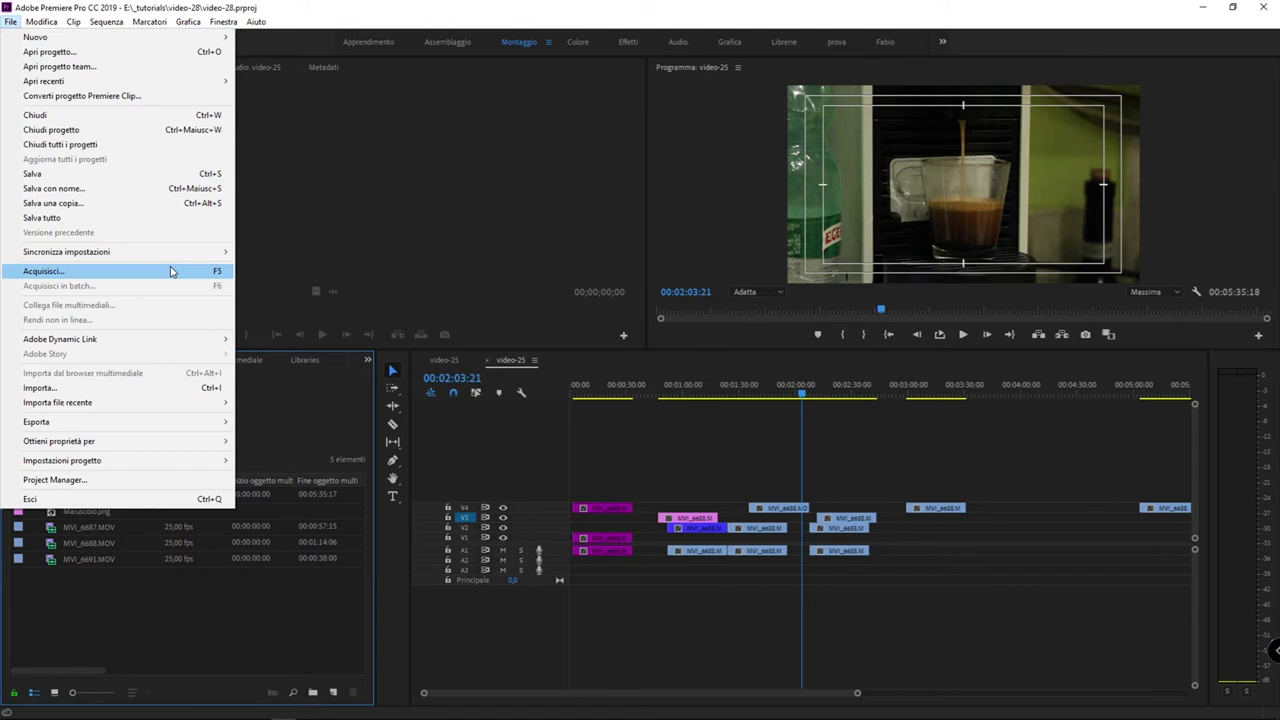
Close both video-26 and video-28 at once with Chiudi tutti i progetti.
left_click(172, 149)
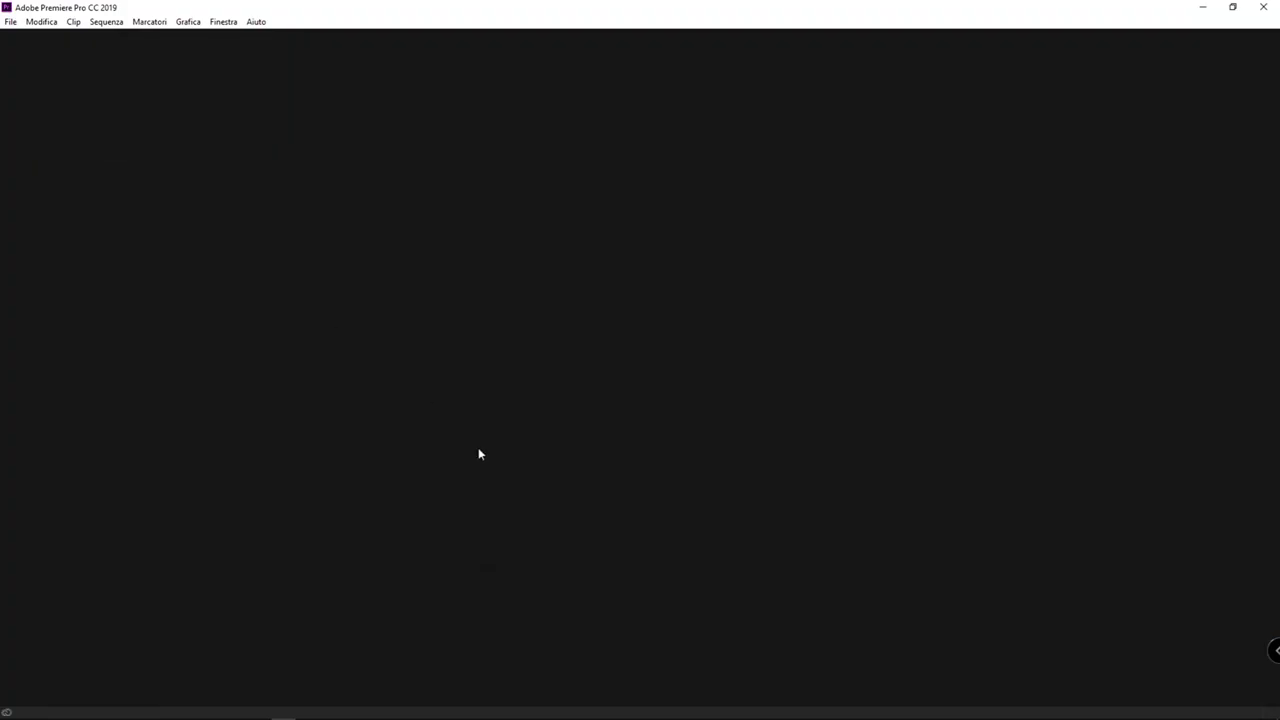